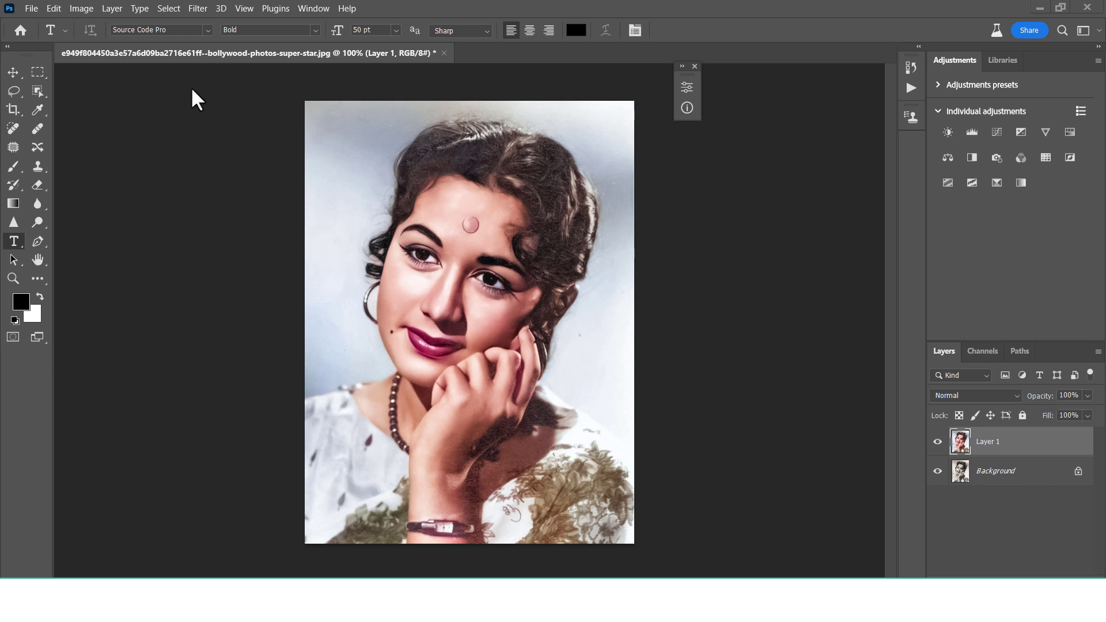
Delete the colorized Layer 1 and unlock the sepia Background as Layer 0.
{"action": "left_click", "coordinate": [937, 445]}
{"action": "left_click", "coordinate": [937, 444]}
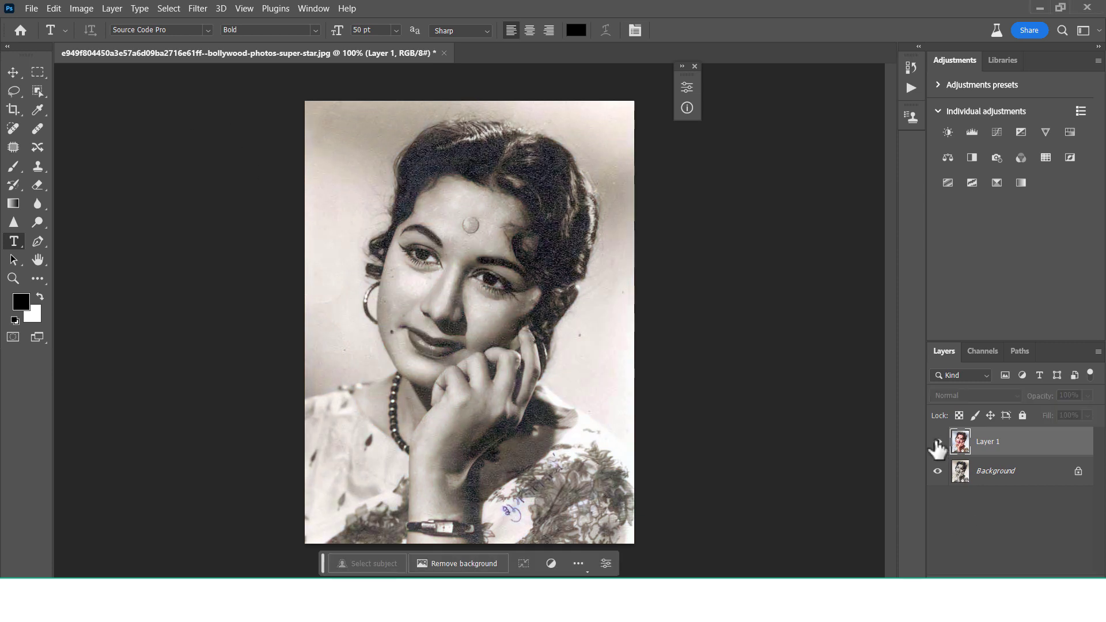
{"action": "left_click_drag", "start_coordinate": [1021, 449], "coordinate": [1080, 575]}
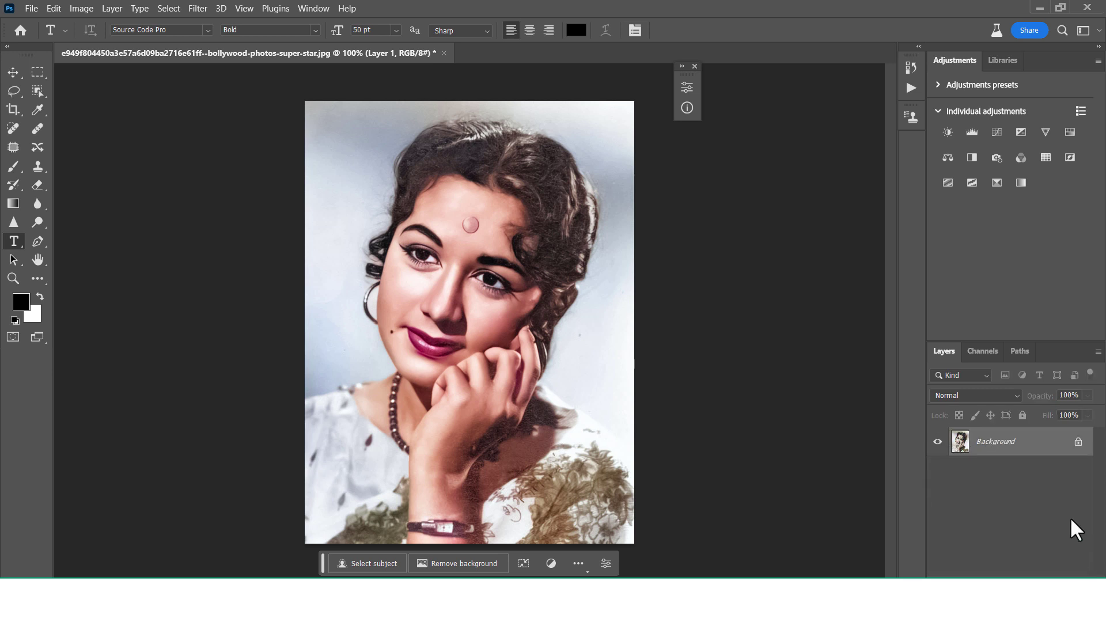
{"action": "left_click", "coordinate": [1078, 442]}
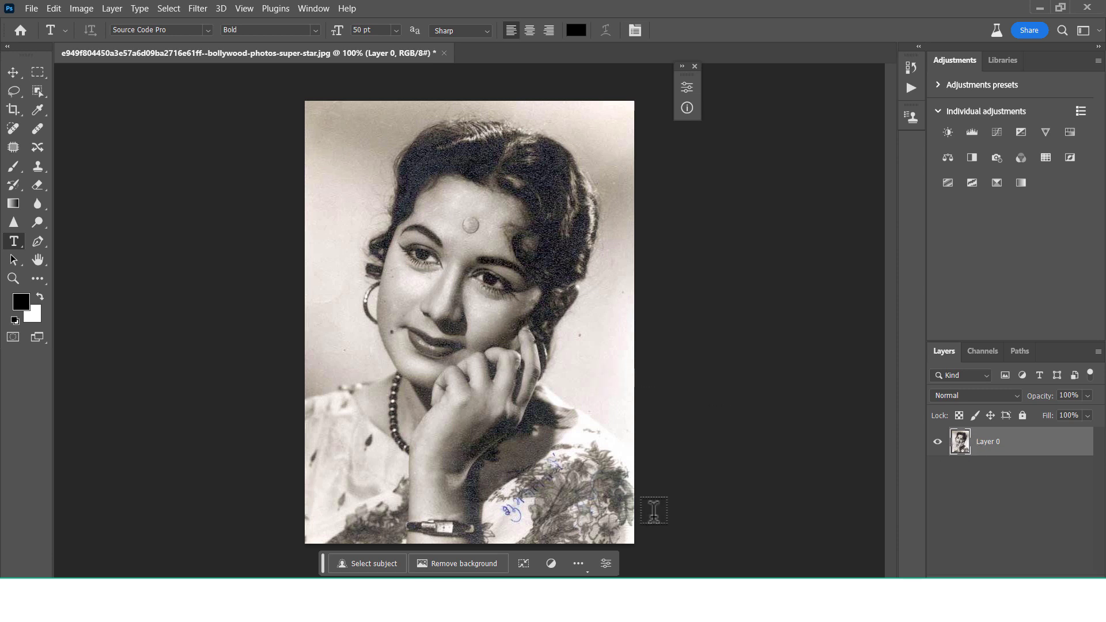
Enable Neural Filters' Photo Restoration (Photo enhancement 50, Enhance face 60) and compare before/after.
{"action": "left_click", "coordinate": [199, 8]}
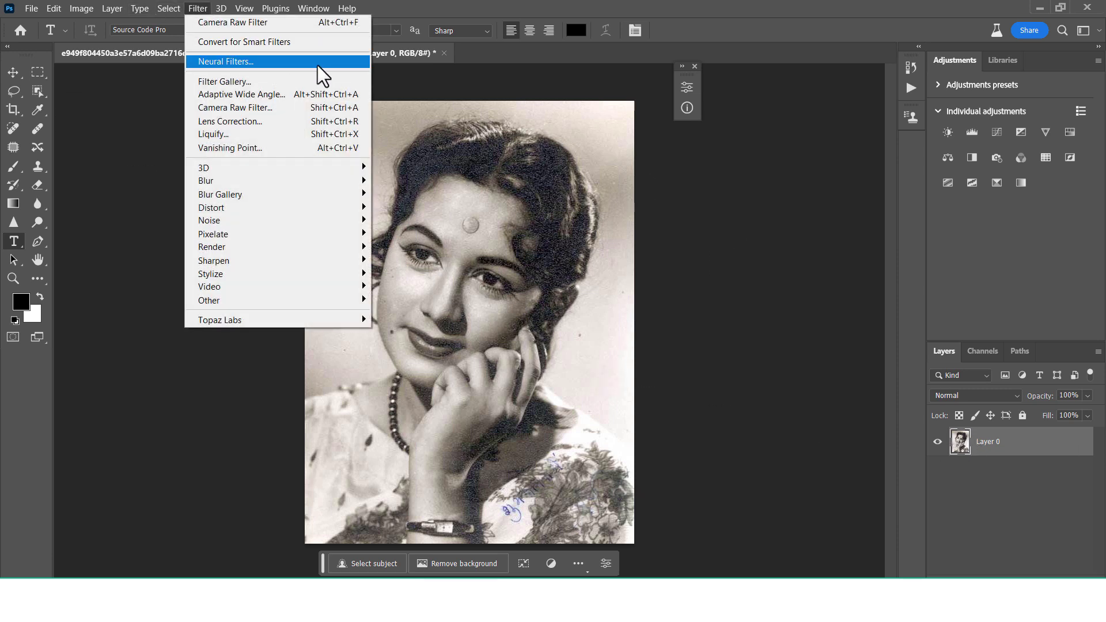
{"action": "left_click", "coordinate": [317, 62]}
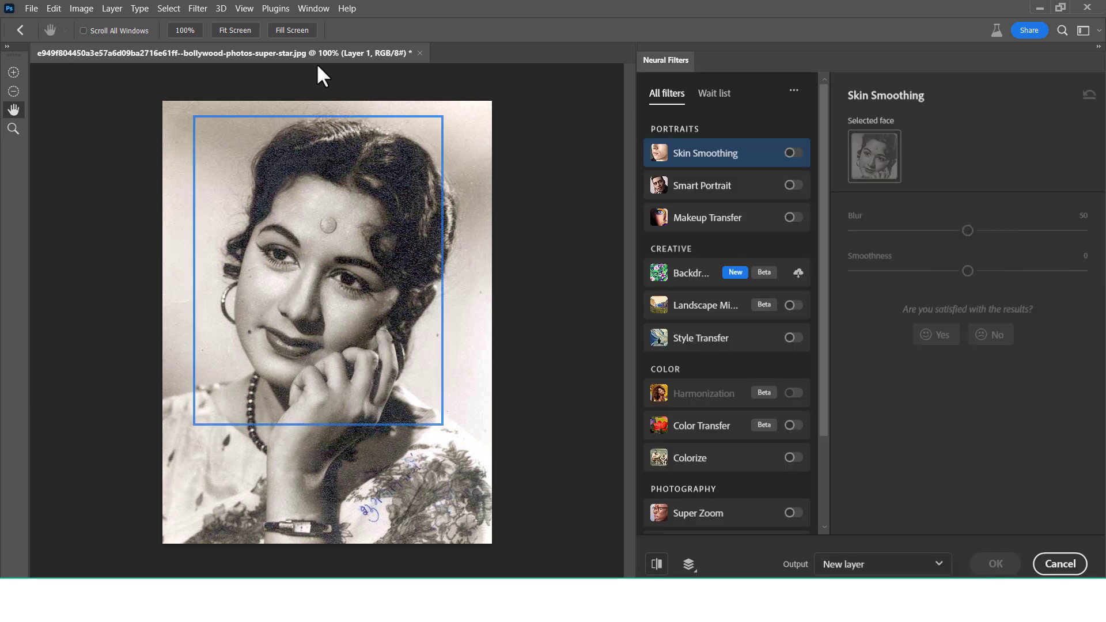
{"action": "left_click_drag", "start_coordinate": [821, 113], "coordinate": [838, 216]}
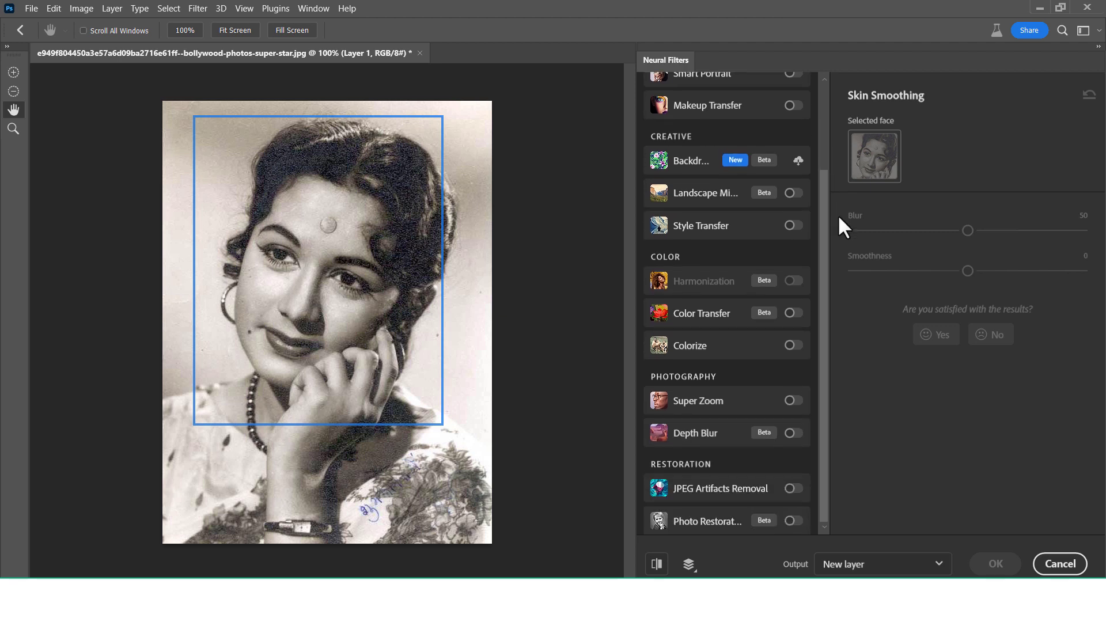
{"action": "left_click", "coordinate": [792, 521]}
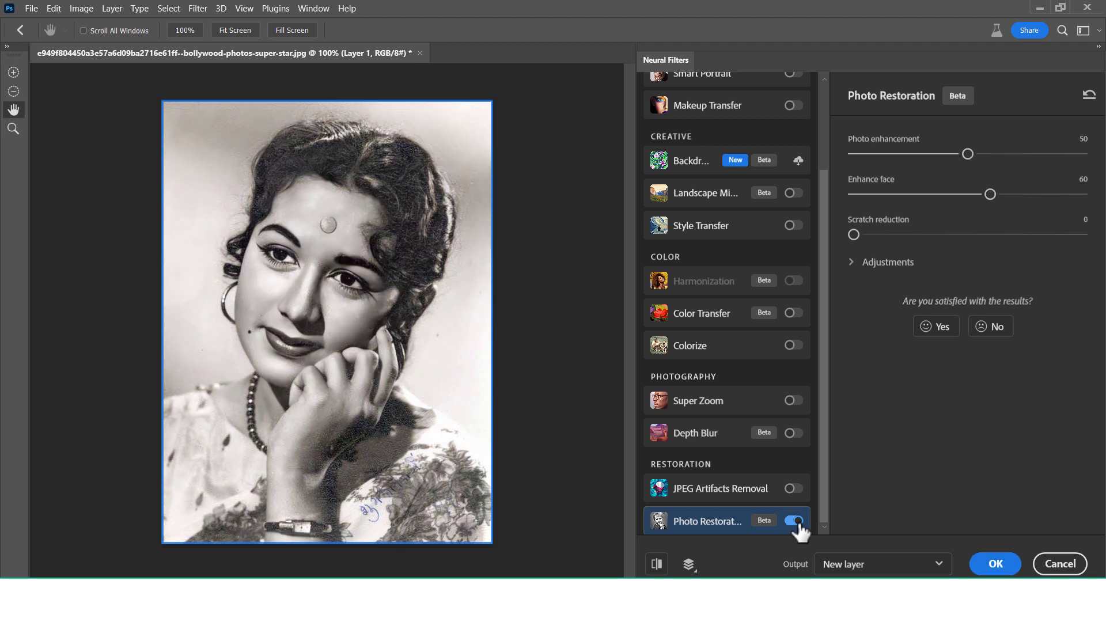
{"action": "left_click", "coordinate": [657, 564]}
{"action": "left_click", "coordinate": [657, 565]}
Add auto Colorize to the restoration and output the result as a new Layer 1.
{"action": "left_click", "coordinate": [792, 346]}
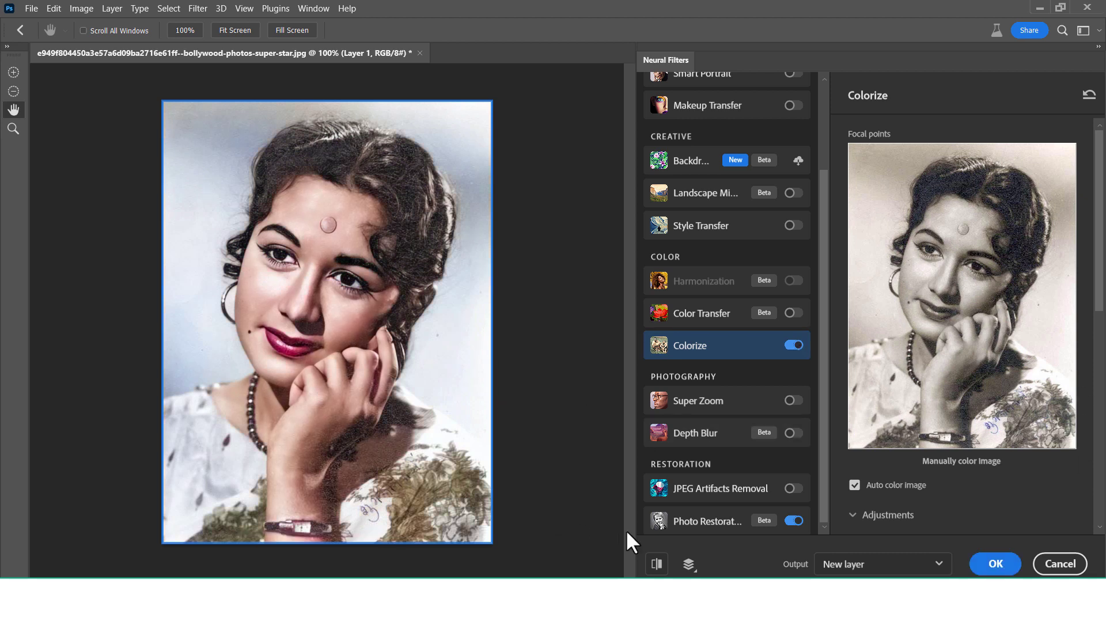
{"action": "left_click", "coordinate": [656, 564]}
{"action": "left_click", "coordinate": [1002, 564]}
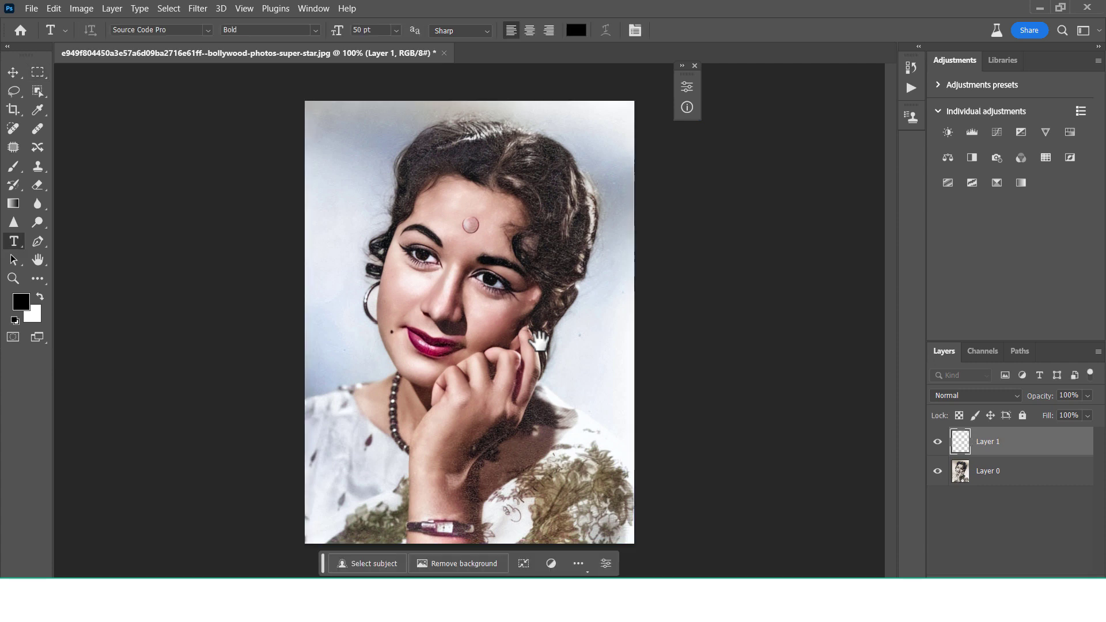
In Selective Color, set Reds to Cyan -60, Magenta +5, Yellow +12, Black +20.
{"action": "left_click", "coordinate": [937, 442]}
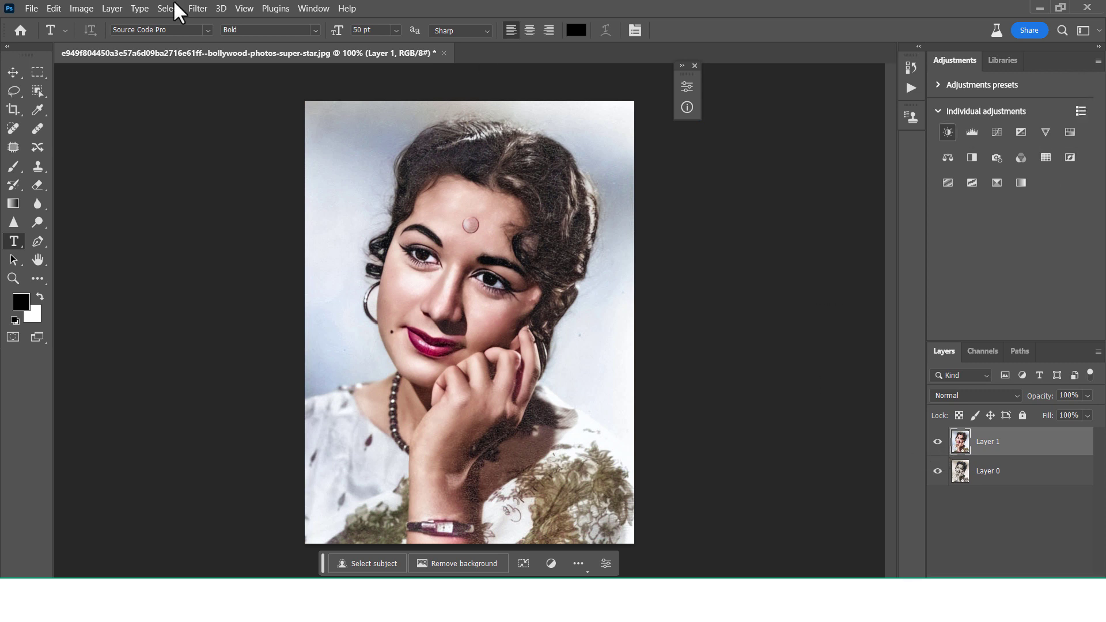
{"action": "left_click", "coordinate": [83, 8]}
{"action": "mouse_move", "coordinate": [103, 43]}
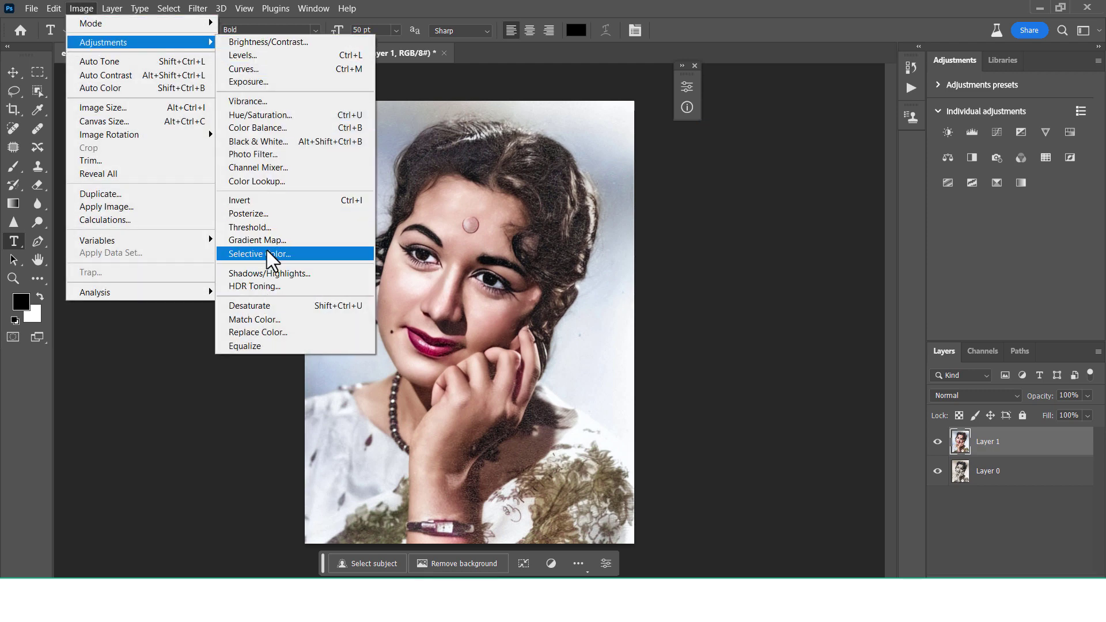
{"action": "left_click", "coordinate": [267, 252]}
{"action": "left_click_drag", "start_coordinate": [572, 106], "coordinate": [794, 121]}
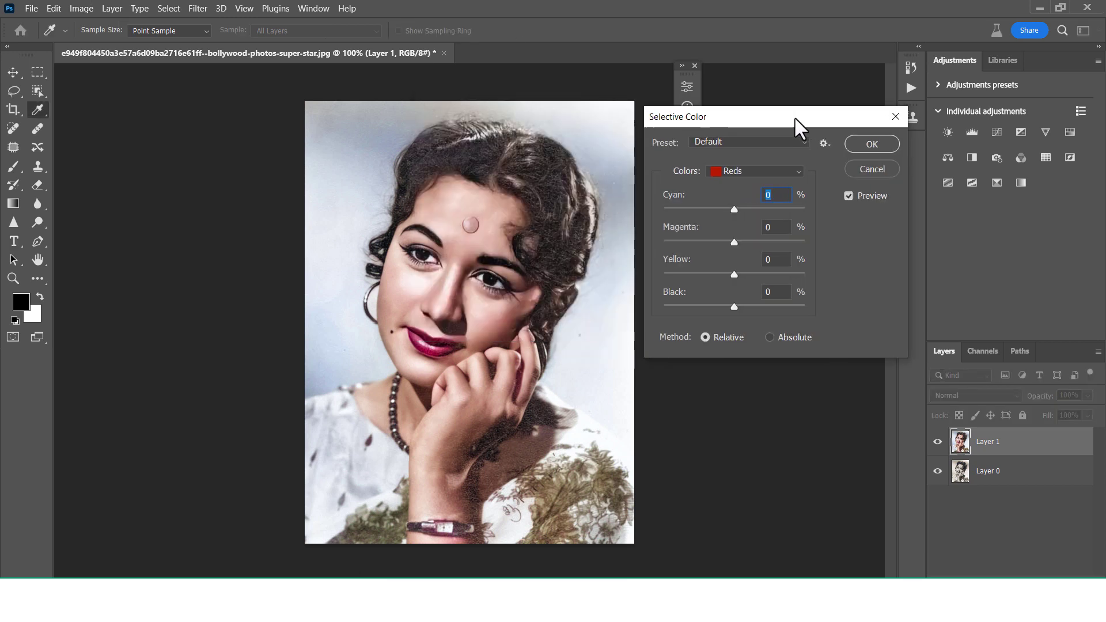
{"action": "left_click_drag", "start_coordinate": [726, 208], "coordinate": [690, 206]}
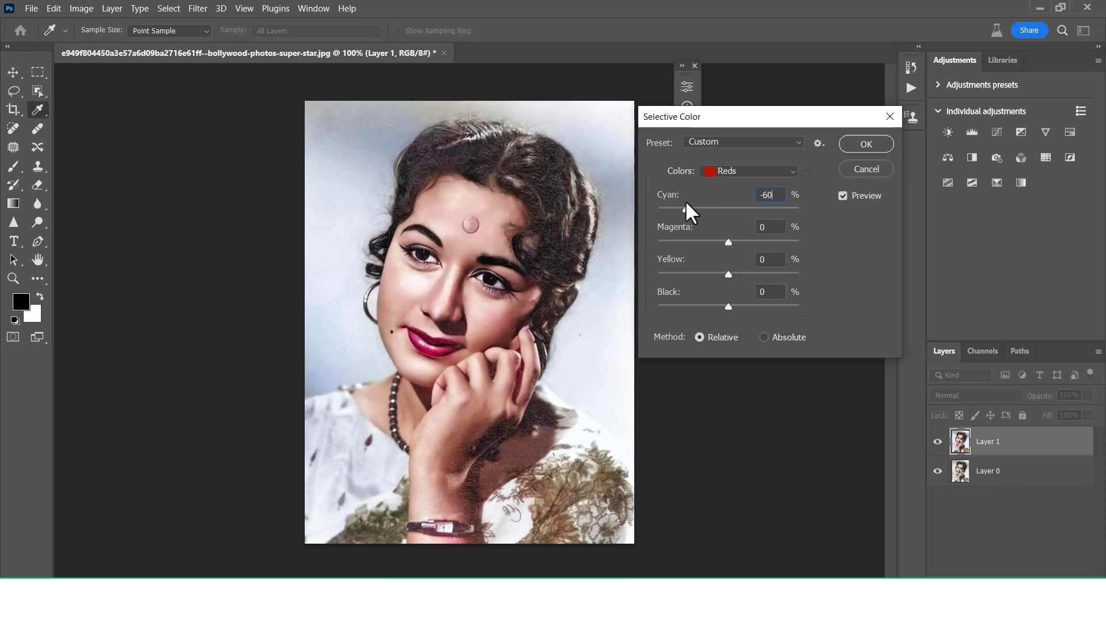
{"action": "left_click_drag", "start_coordinate": [685, 204], "coordinate": [685, 204]}
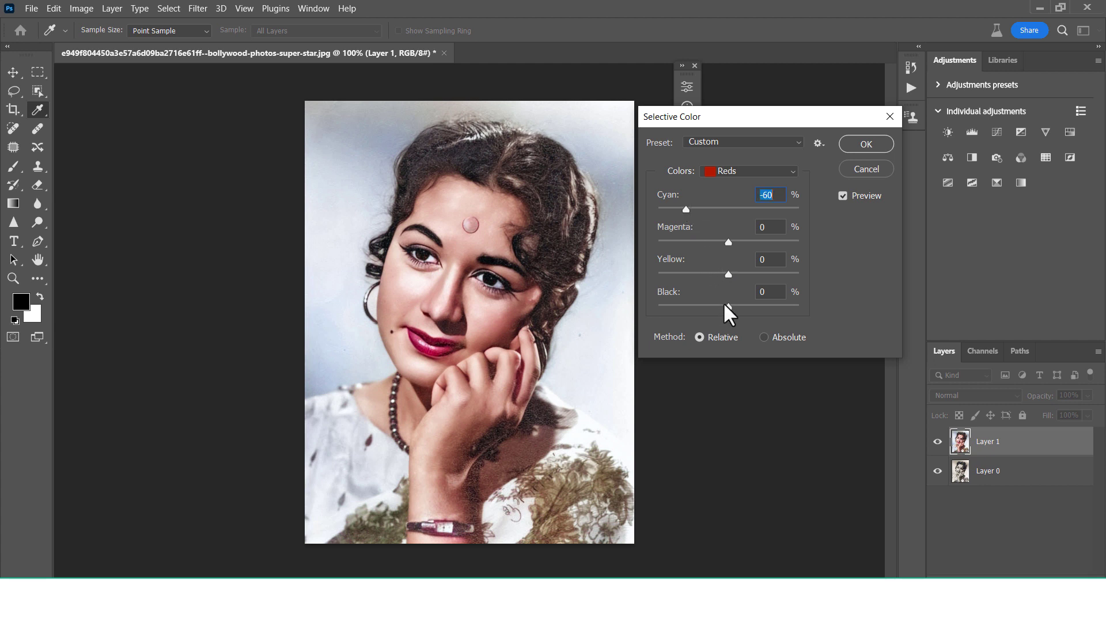
{"action": "mouse_move", "coordinate": [728, 306]}
{"action": "left_mouse_down"}
{"action": "mouse_move", "coordinate": [743, 309]}
{"action": "mouse_move", "coordinate": [707, 274]}
{"action": "mouse_move", "coordinate": [739, 275]}
{"action": "mouse_move", "coordinate": [746, 242]}
{"action": "mouse_move", "coordinate": [731, 242]}
{"action": "left_mouse_up"}
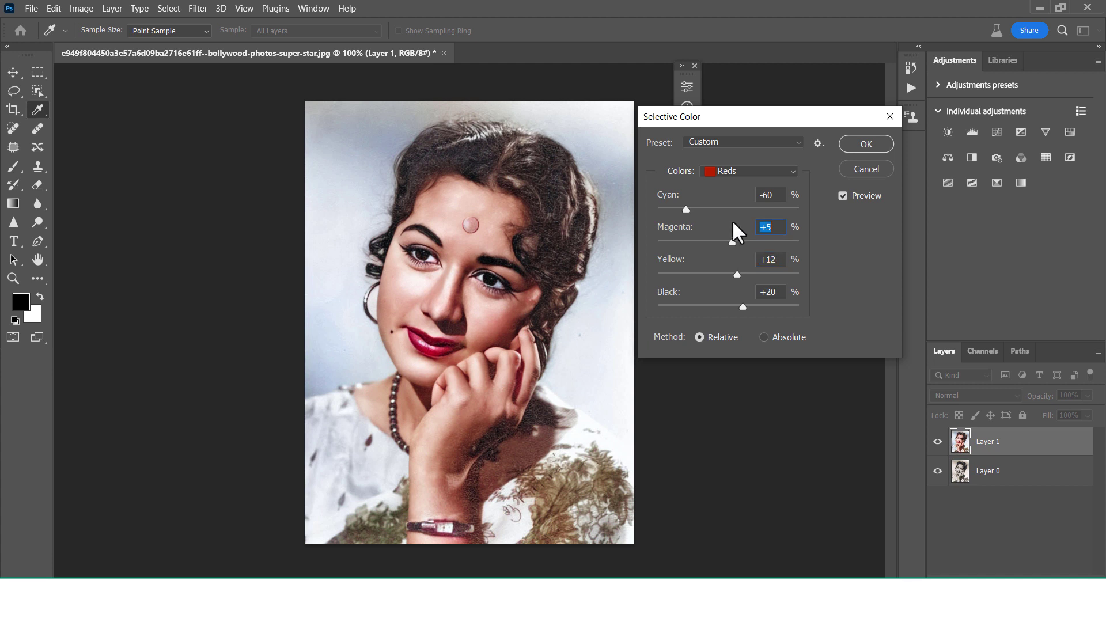
Lower cyan and raise yellow in the Yellows, then apply Selective Color.
{"action": "left_click", "coordinate": [740, 172]}
{"action": "left_click", "coordinate": [737, 202]}
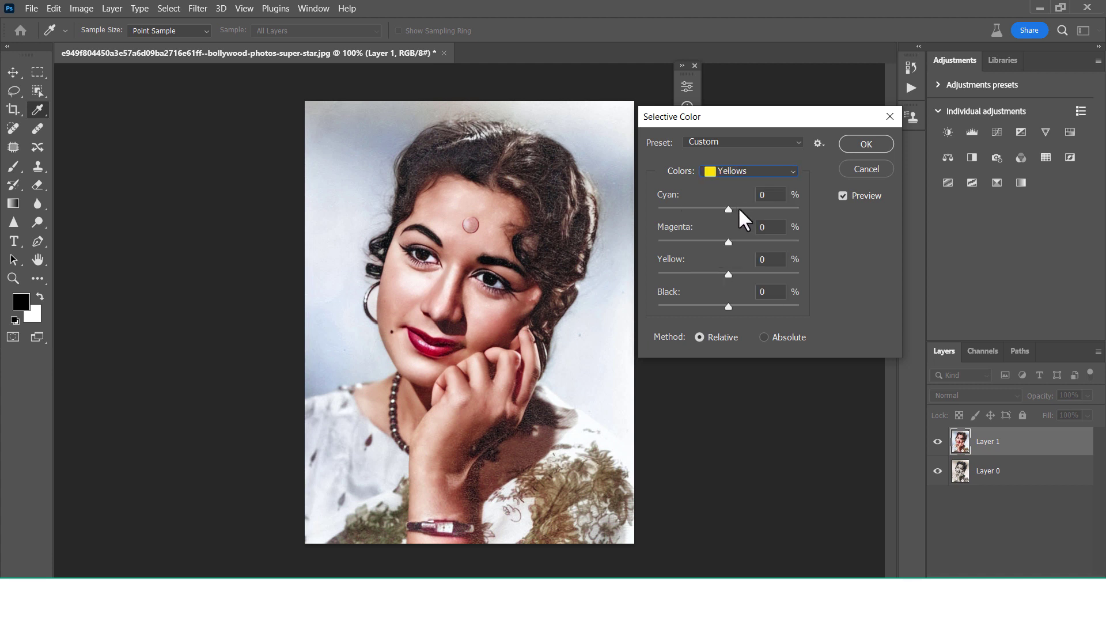
{"action": "mouse_move", "coordinate": [728, 209]}
{"action": "left_mouse_down"}
{"action": "mouse_move", "coordinate": [702, 210]}
{"action": "mouse_move", "coordinate": [746, 210]}
{"action": "mouse_move", "coordinate": [723, 210]}
{"action": "mouse_move", "coordinate": [733, 211]}
{"action": "left_mouse_up"}
{"action": "mouse_move", "coordinate": [729, 269]}
{"action": "left_mouse_down"}
{"action": "mouse_move", "coordinate": [702, 270]}
{"action": "mouse_move", "coordinate": [757, 270]}
{"action": "left_mouse_up"}
{"action": "type", "text": "0"}
{"action": "left_click", "coordinate": [865, 145]}
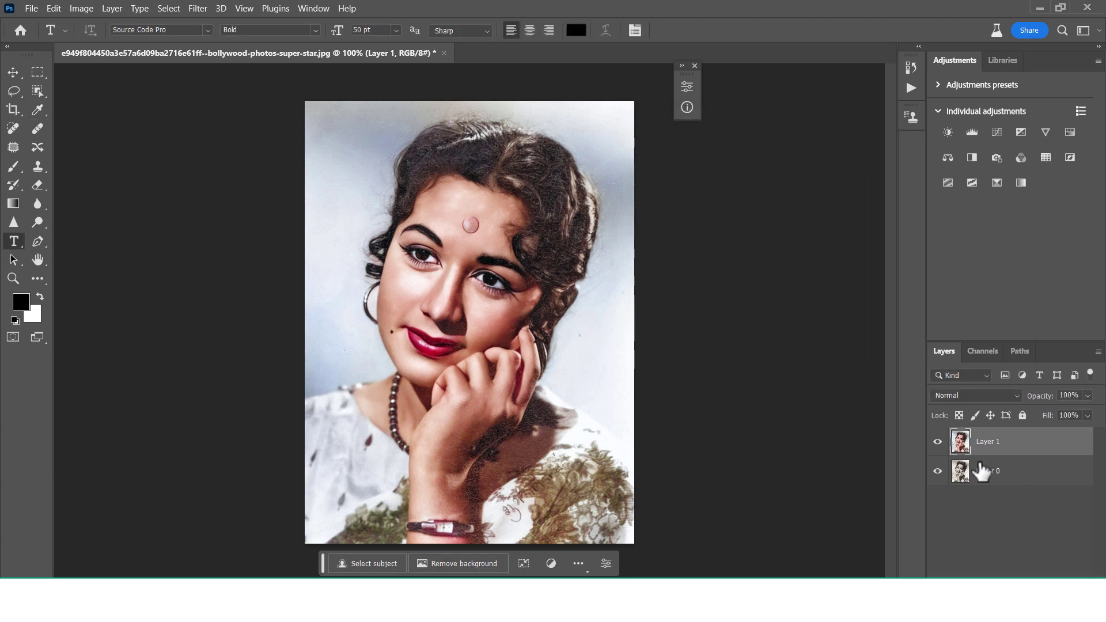
In Camera Raw's Color Mixer, raise Reds saturation to +22 and Oranges to +31.
{"action": "left_click", "coordinate": [198, 9]}
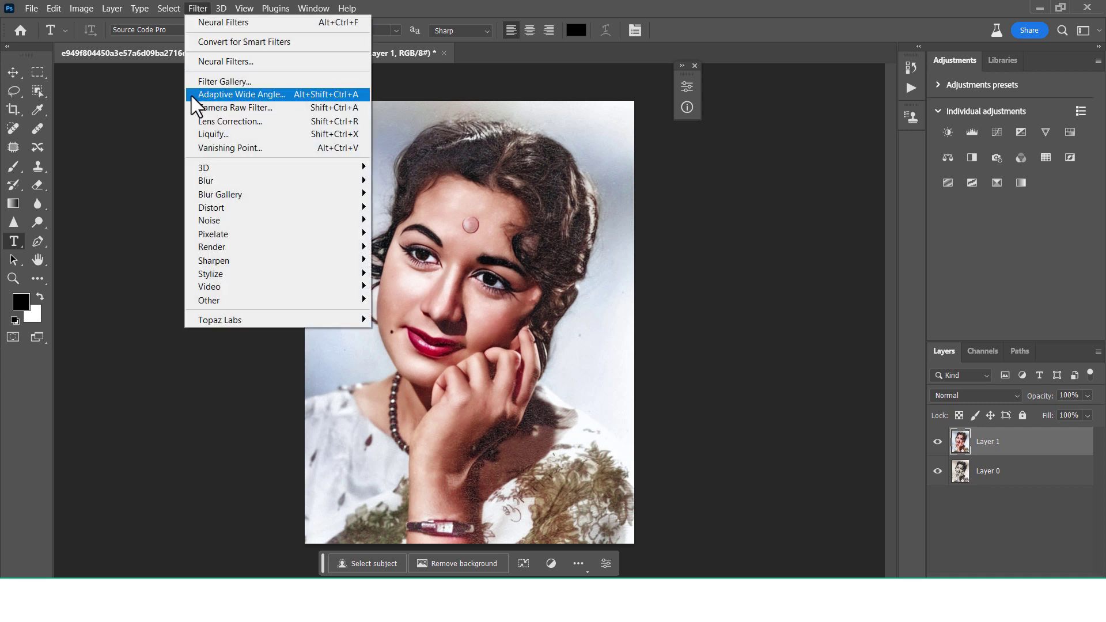
{"action": "left_click", "coordinate": [244, 108]}
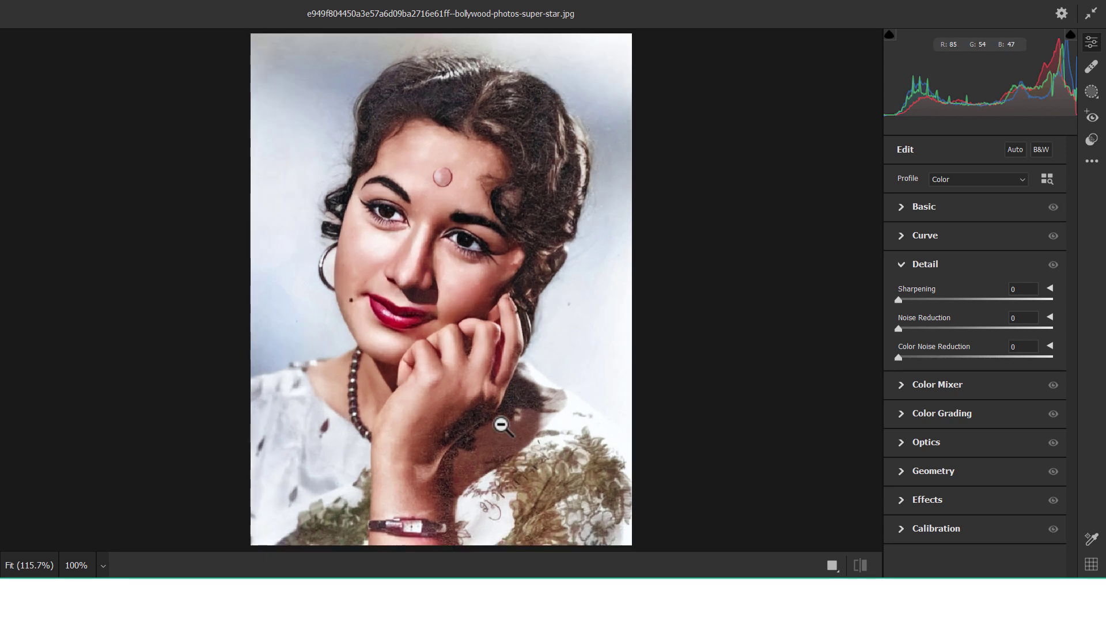
{"action": "left_click", "coordinate": [903, 265]}
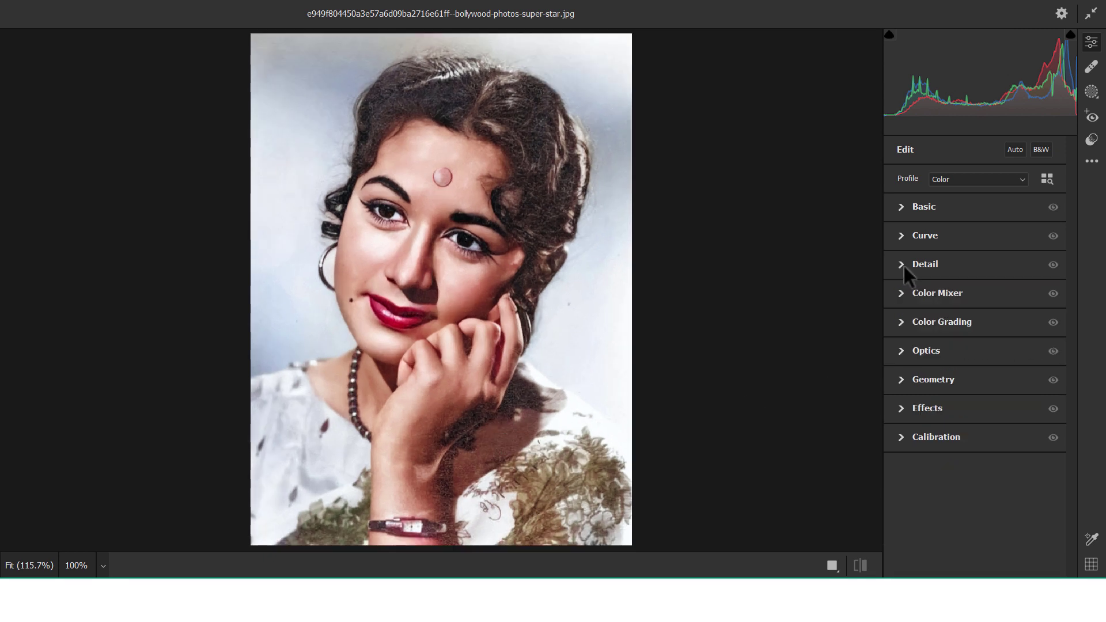
{"action": "left_click", "coordinate": [902, 295]}
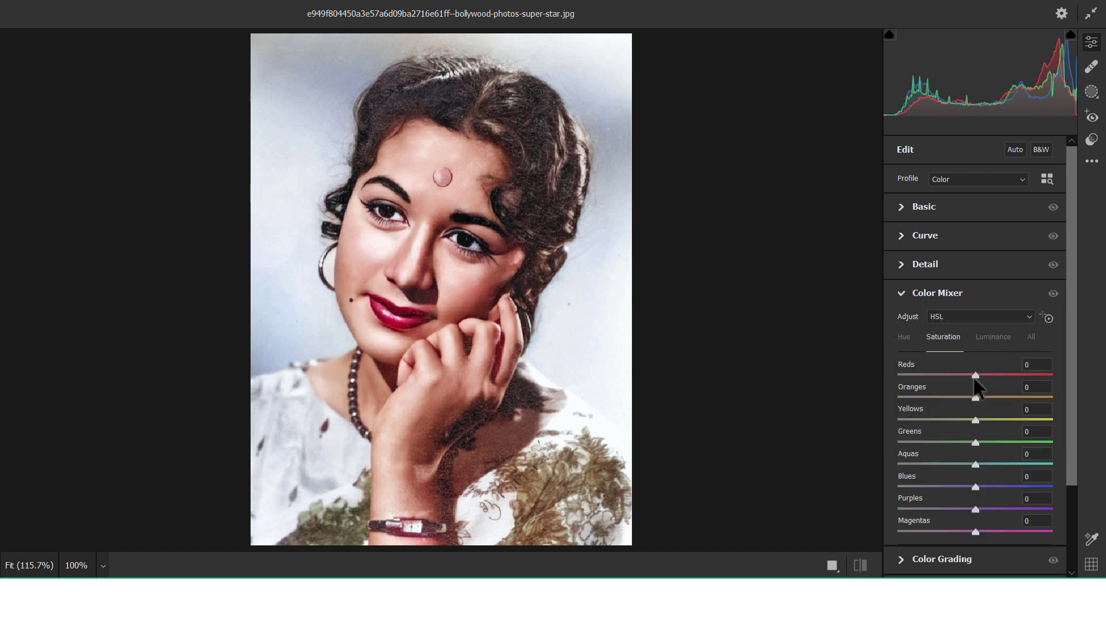
{"action": "mouse_move", "coordinate": [976, 375]}
{"action": "left_mouse_down"}
{"action": "mouse_move", "coordinate": [996, 375]}
{"action": "mouse_move", "coordinate": [1001, 398]}
{"action": "left_mouse_up"}
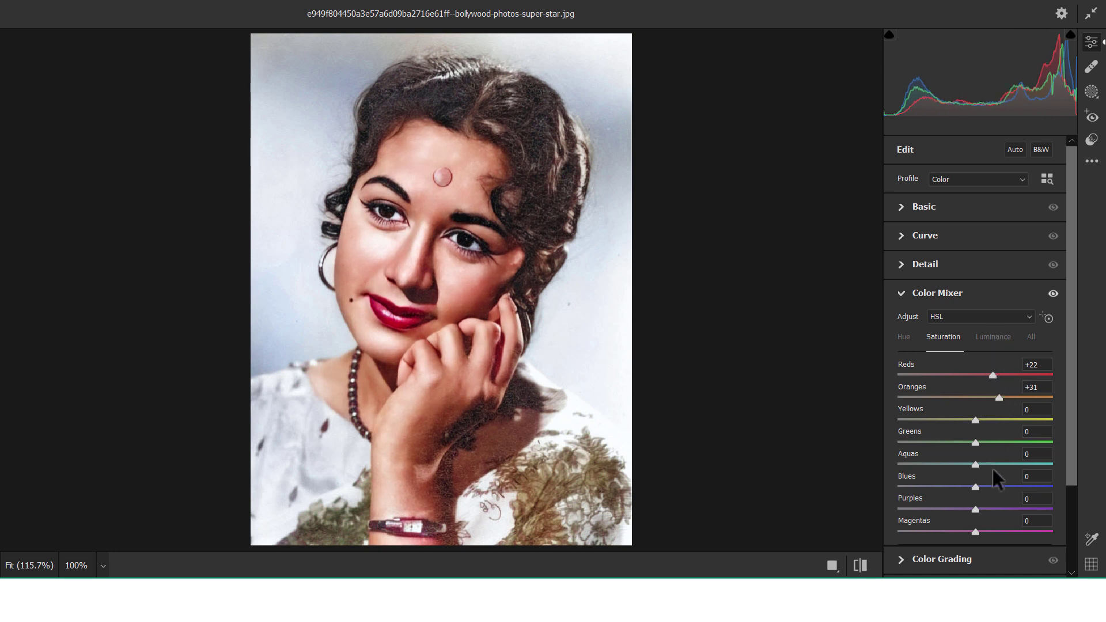
{"action": "left_click_drag", "start_coordinate": [977, 526], "coordinate": [1008, 524]}
Raise Oranges luminance to +24 and collapse the Color Mixer.
{"action": "left_click", "coordinate": [995, 338]}
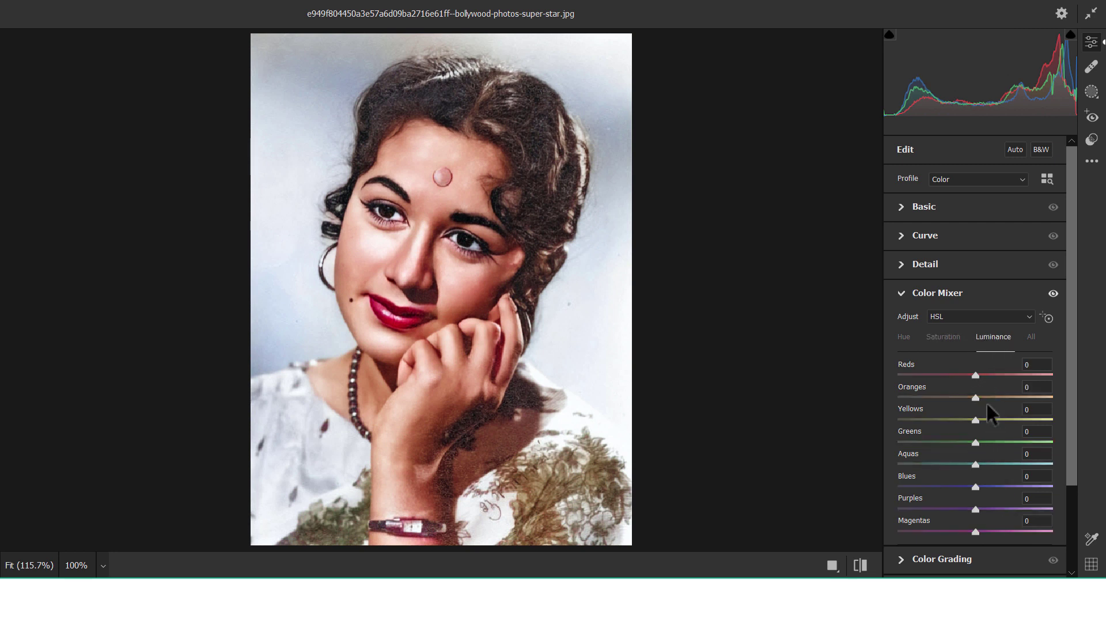
{"action": "left_click_drag", "start_coordinate": [976, 396], "coordinate": [986, 398]}
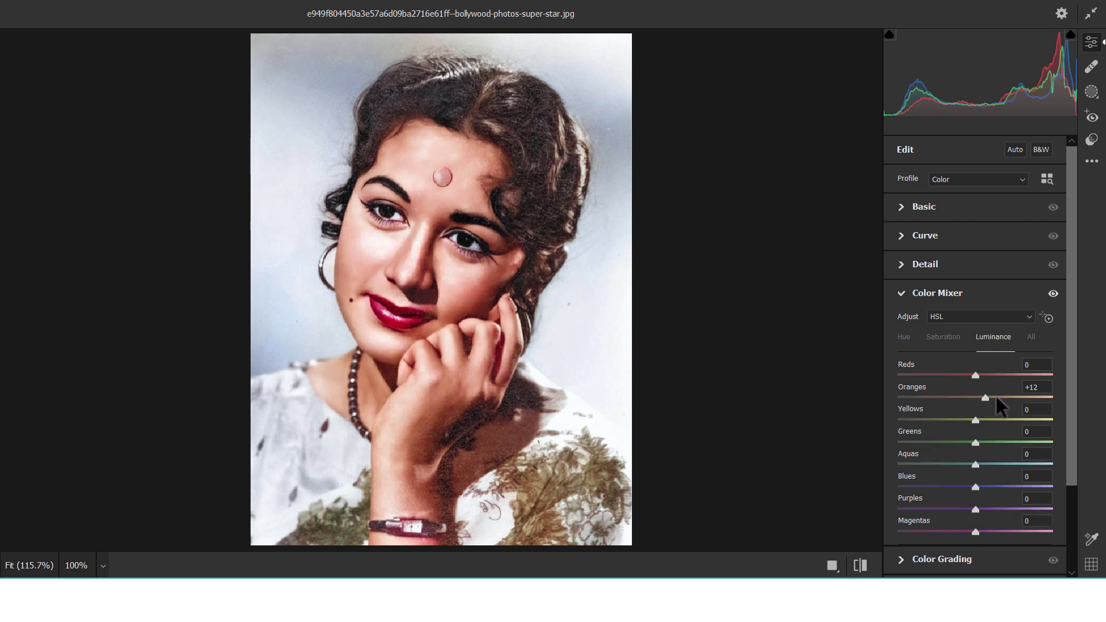
{"action": "left_click", "coordinate": [997, 397]}
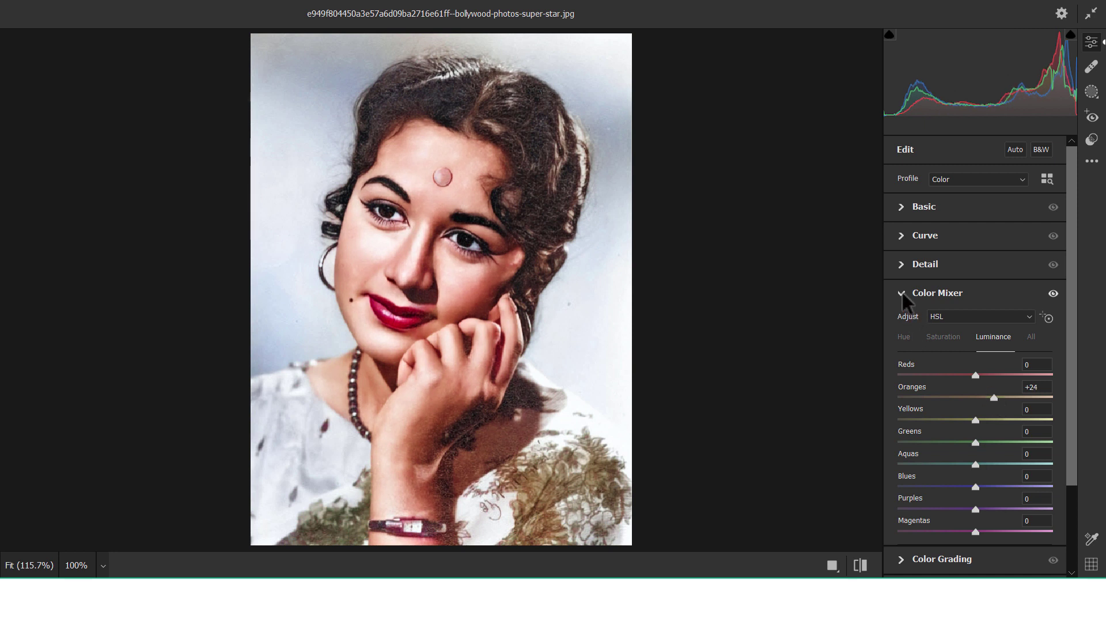
{"action": "left_click", "coordinate": [902, 295]}
Create a Camera Raw brush mask painted over the hand and forearm.
{"action": "left_click", "coordinate": [1091, 93]}
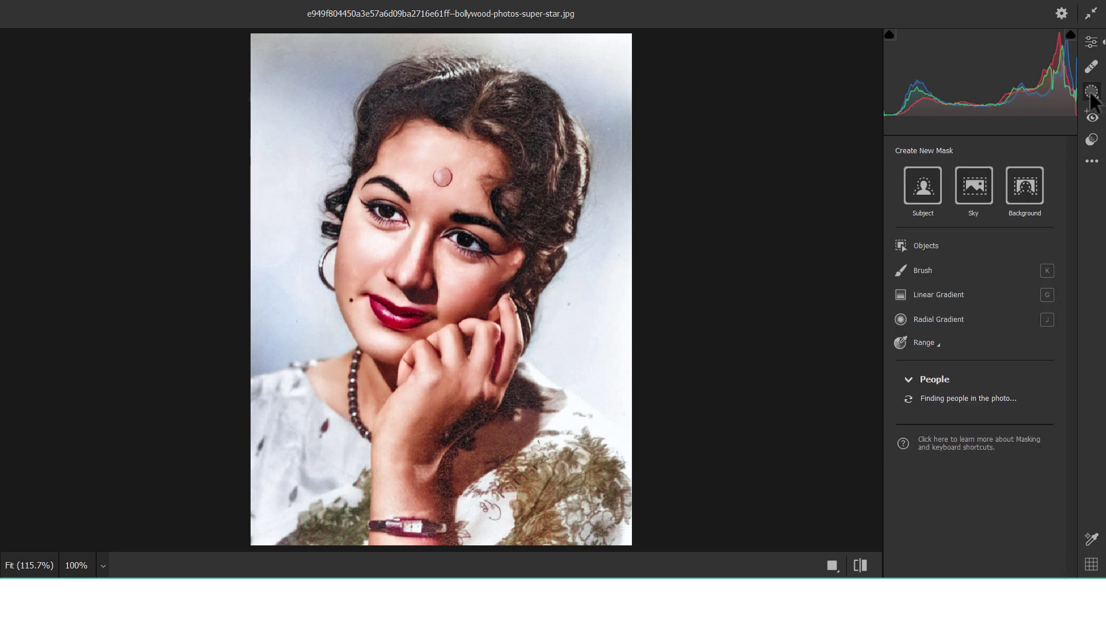
{"action": "left_click", "coordinate": [915, 270]}
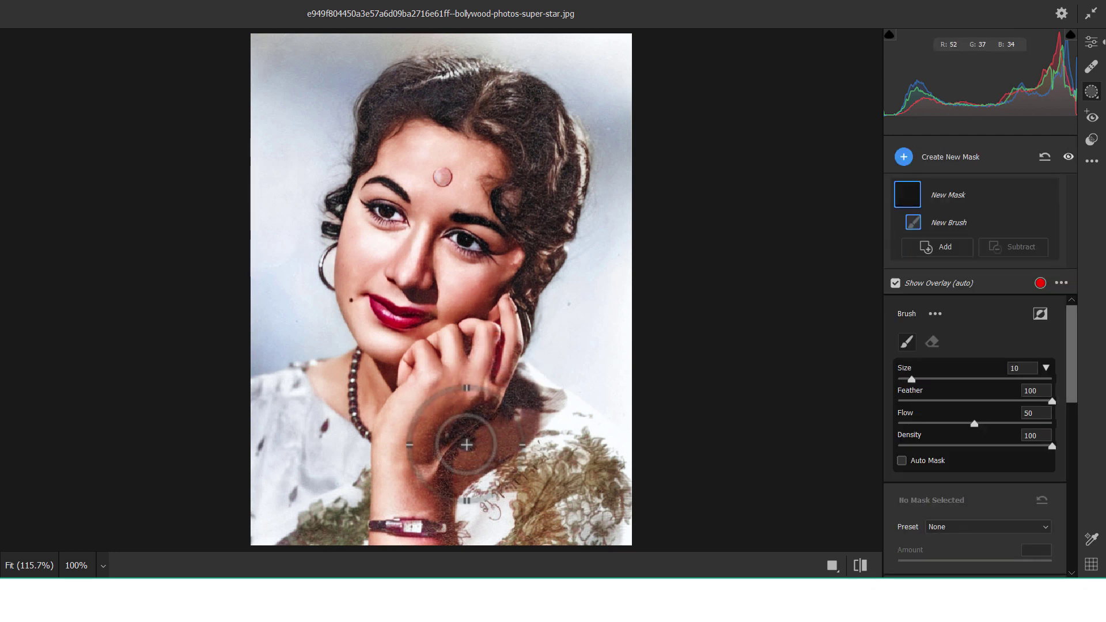
{"action": "scroll", "coordinate": [440, 485], "scroll_direction": "up", "scroll_amount": 4}
{"action": "mouse_move", "coordinate": [440, 485]}
{"action": "left_mouse_down"}
{"action": "mouse_move", "coordinate": [484, 494]}
{"action": "mouse_move", "coordinate": [403, 98]}
{"action": "mouse_move", "coordinate": [406, 35]}
{"action": "left_mouse_up"}
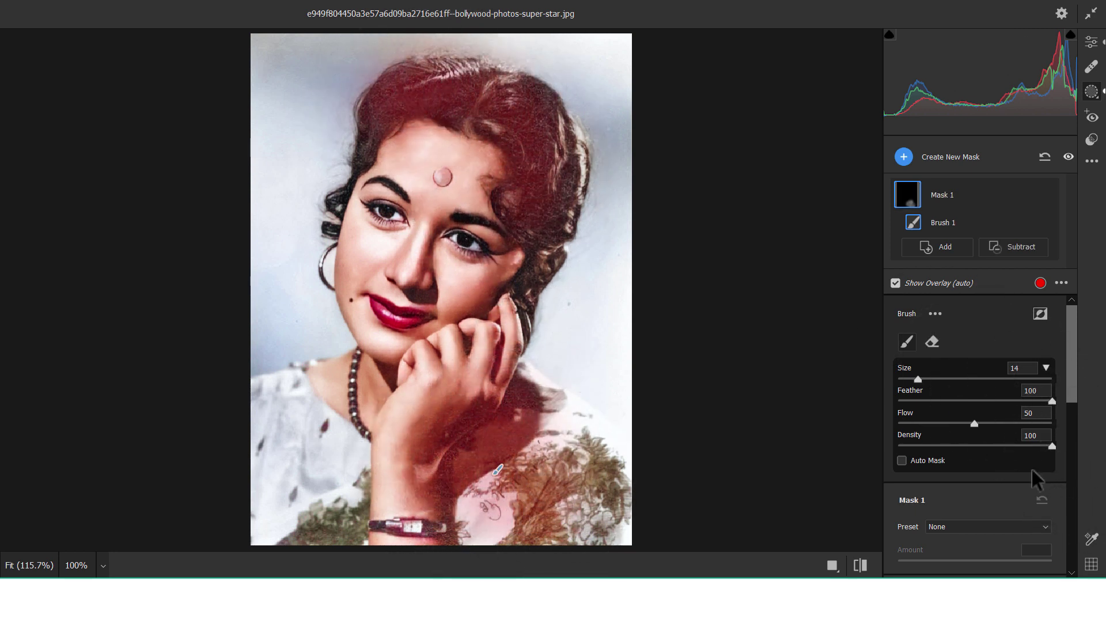
{"action": "scroll", "coordinate": [1009, 423], "scroll_direction": "down", "scroll_amount": 5}
{"action": "scroll", "coordinate": [1009, 423], "scroll_direction": "down", "scroll_amount": 5}
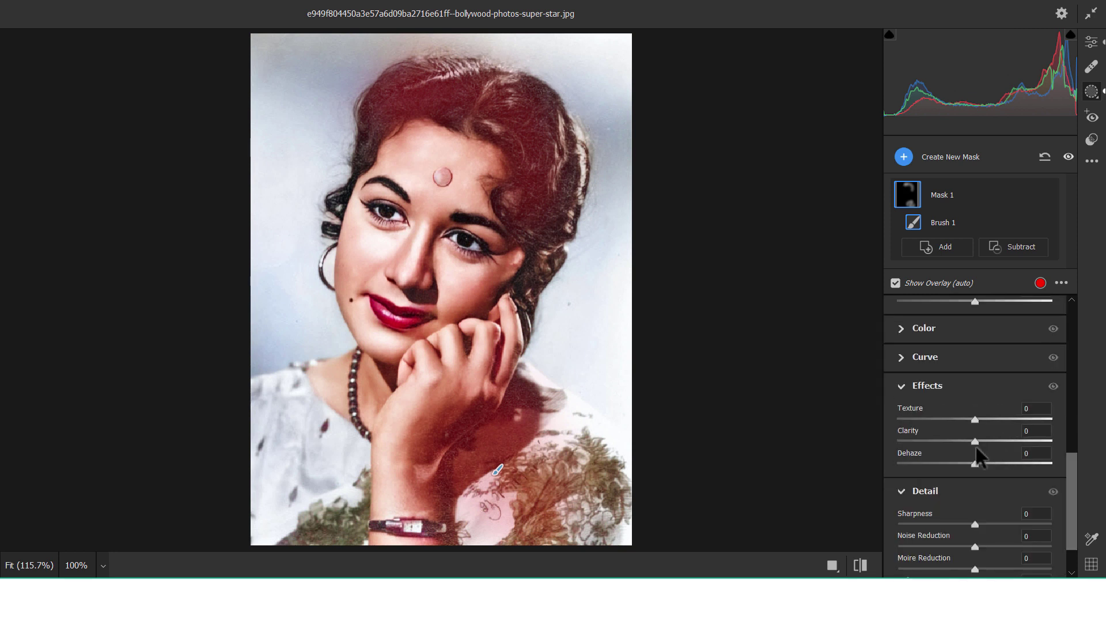
{"action": "scroll", "coordinate": [982, 547], "scroll_direction": "down", "scroll_amount": 2}
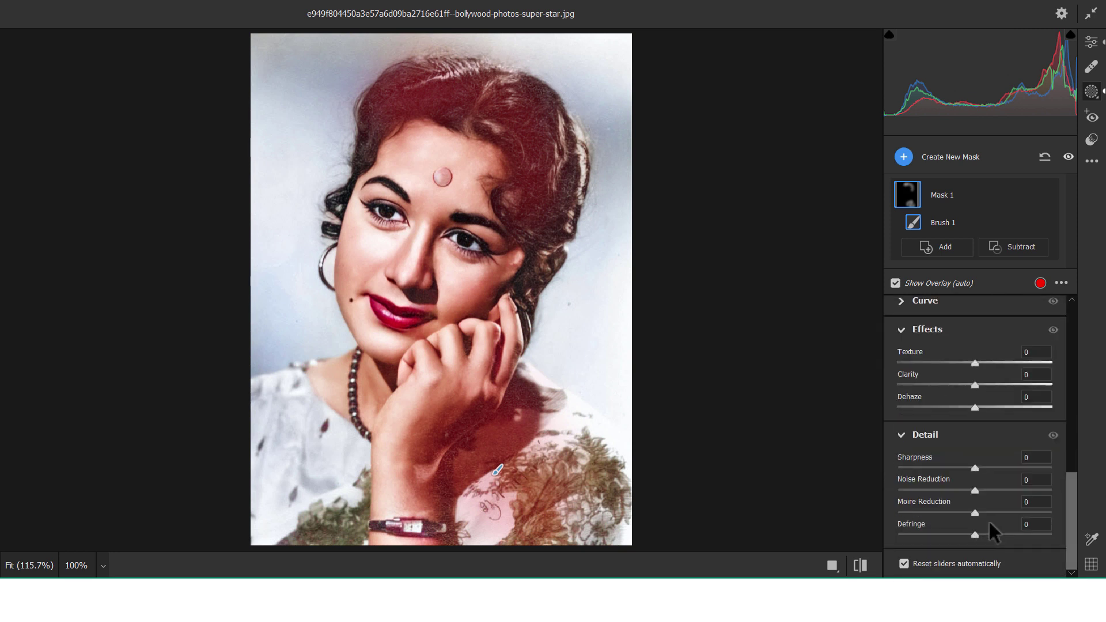
Give the mask Noise Reduction +100 and Clarity -53, and brush in the dress and hair.
{"action": "left_click_drag", "start_coordinate": [986, 489], "coordinate": [1049, 490]}
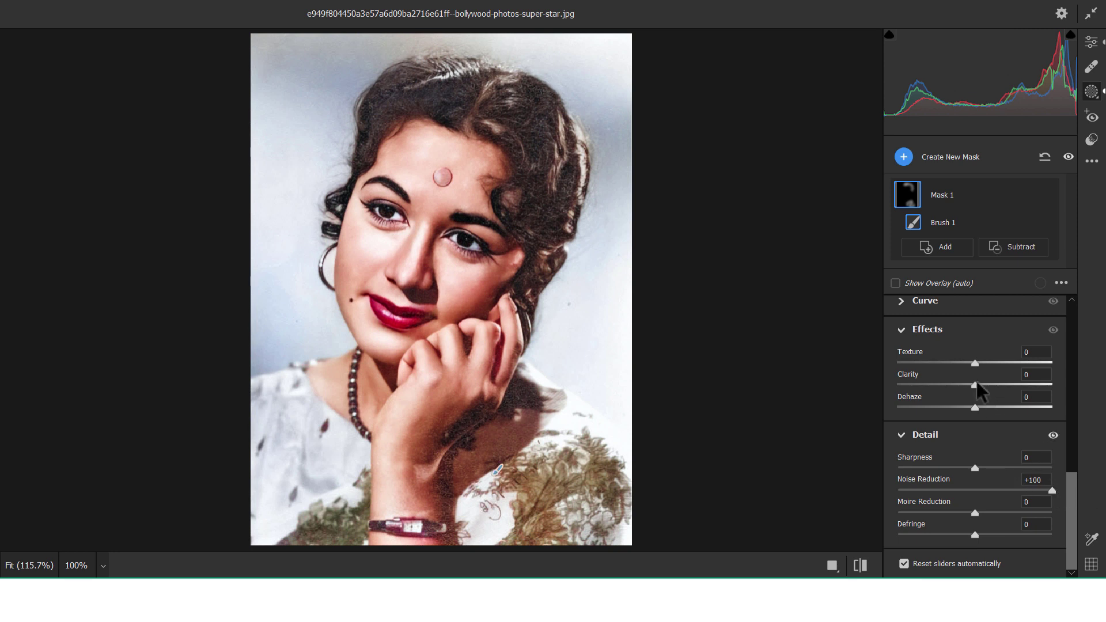
{"action": "left_click_drag", "start_coordinate": [975, 384], "coordinate": [933, 384]}
{"action": "left_click_drag", "start_coordinate": [464, 422], "coordinate": [547, 472]}
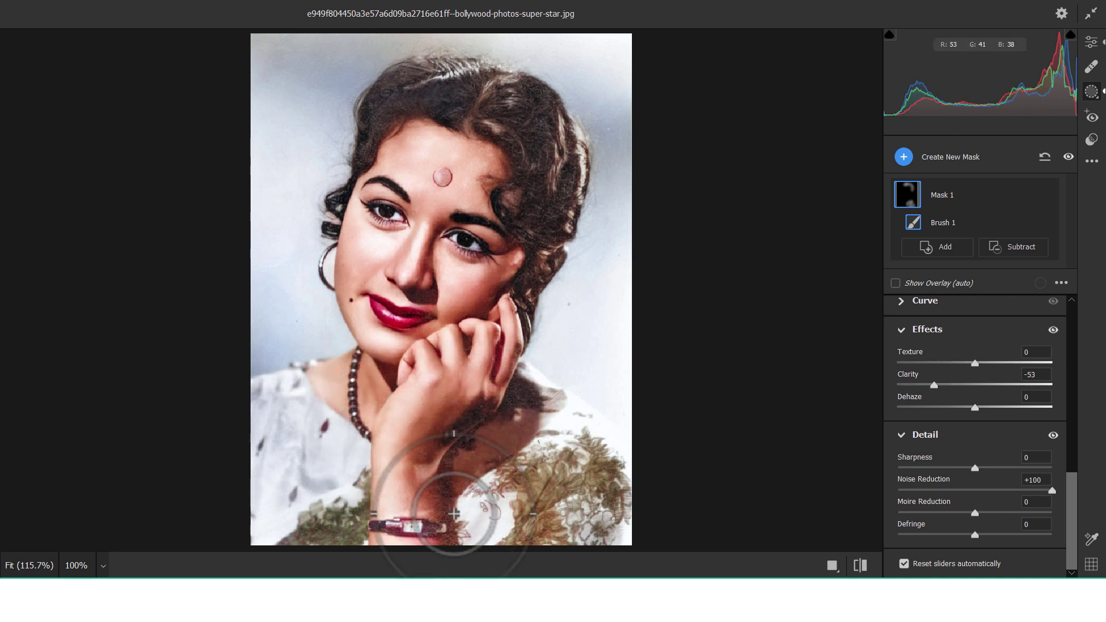
{"action": "mouse_move", "coordinate": [506, 102]}
{"action": "left_mouse_down"}
{"action": "mouse_move", "coordinate": [548, 209]}
{"action": "mouse_move", "coordinate": [419, 86]}
{"action": "mouse_move", "coordinate": [432, 111]}
{"action": "mouse_move", "coordinate": [549, 189]}
{"action": "mouse_move", "coordinate": [600, 320]}
{"action": "mouse_move", "coordinate": [612, 313]}
{"action": "mouse_move", "coordinate": [605, 260]}
{"action": "left_mouse_up"}
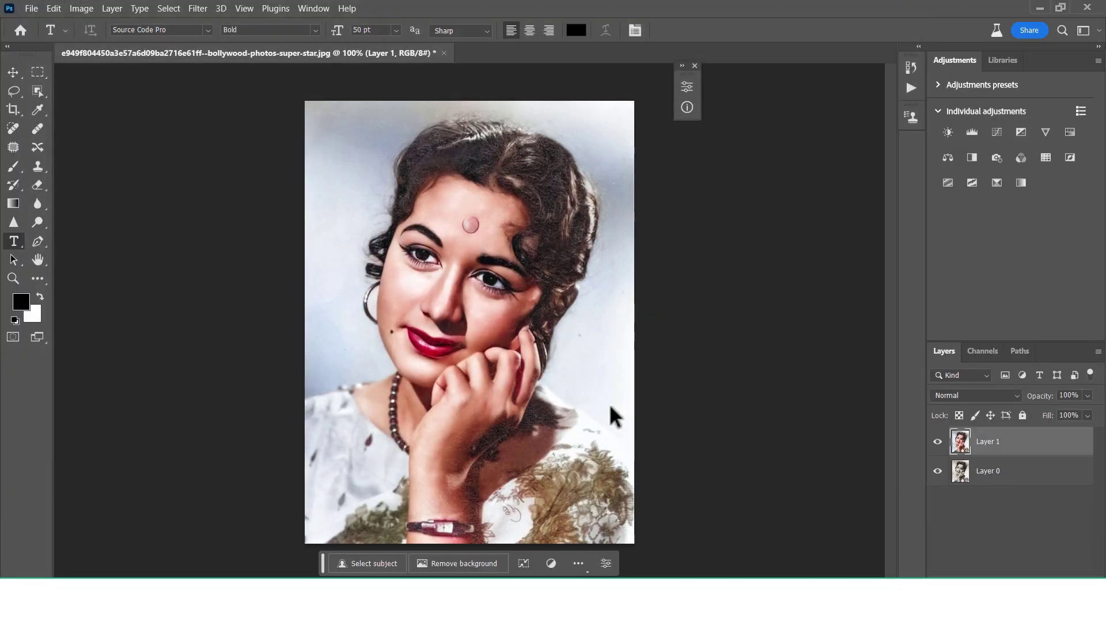
Compare the colourised result, then open the second black-and-white portrait in Photoshop.
{"action": "left_click", "coordinate": [937, 442]}
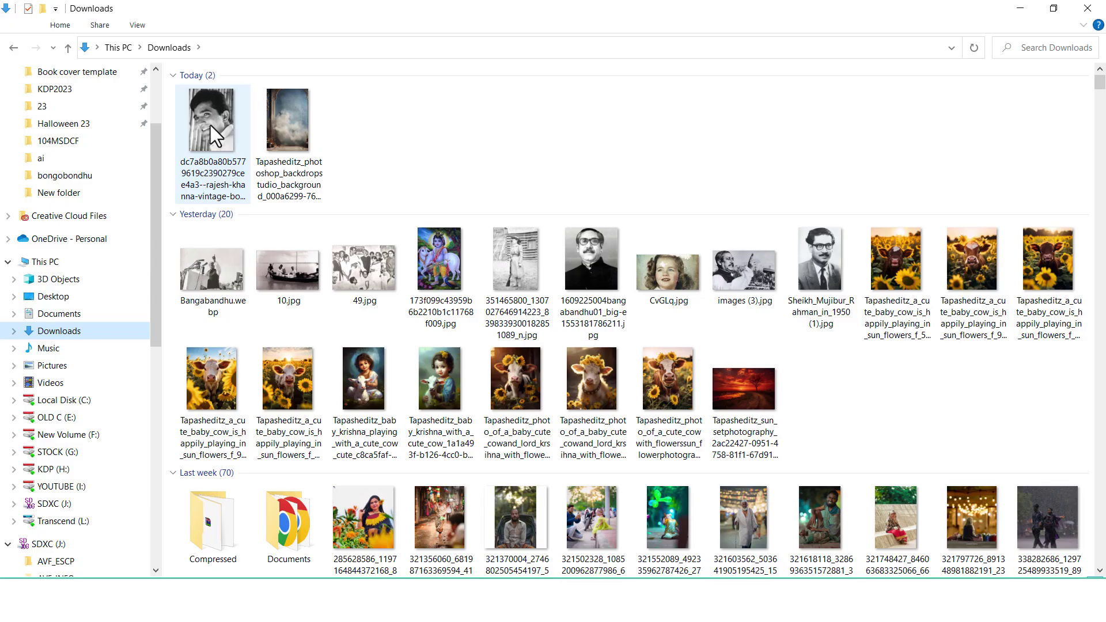
{"action": "mouse_move", "coordinate": [209, 124]}
{"action": "left_mouse_down"}
{"action": "mouse_move", "coordinate": [376, 469]}
{"action": "mouse_move", "coordinate": [527, 49]}
{"action": "left_mouse_up"}
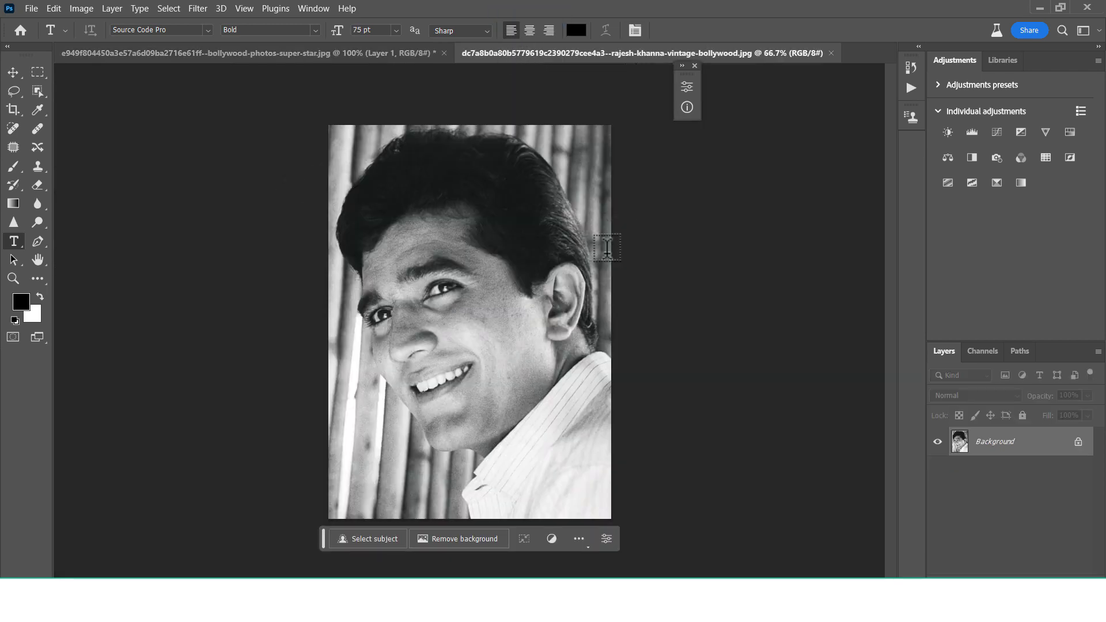
{"action": "left_click", "coordinate": [198, 9]}
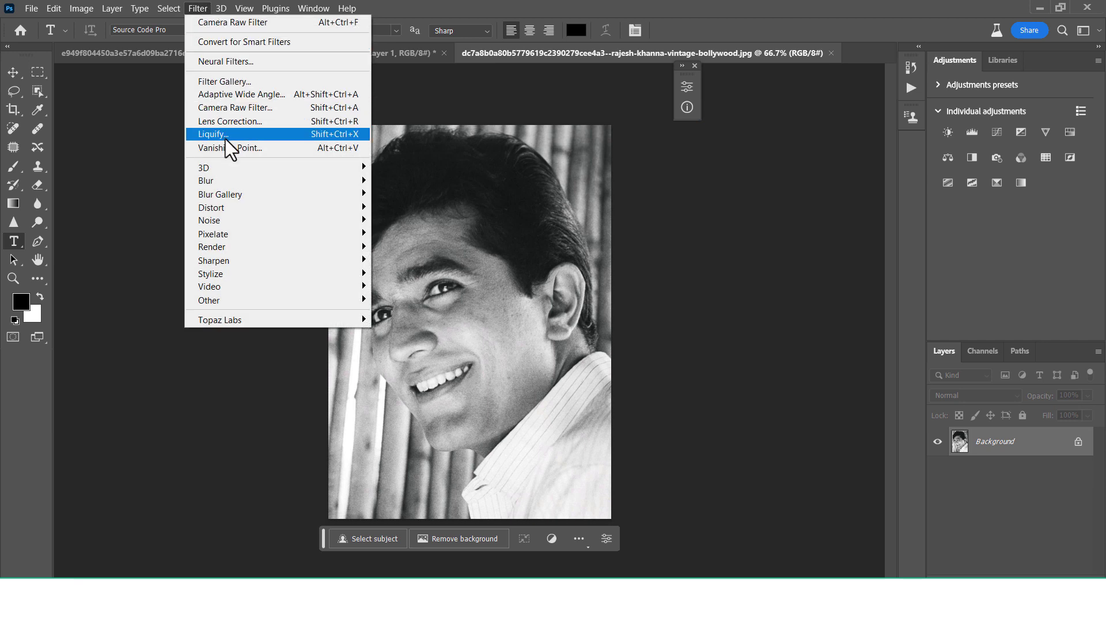
Apply Neural Filters' Colorize to the second portrait as a new Layer 1, then compare with the original.
{"action": "left_click", "coordinate": [226, 62]}
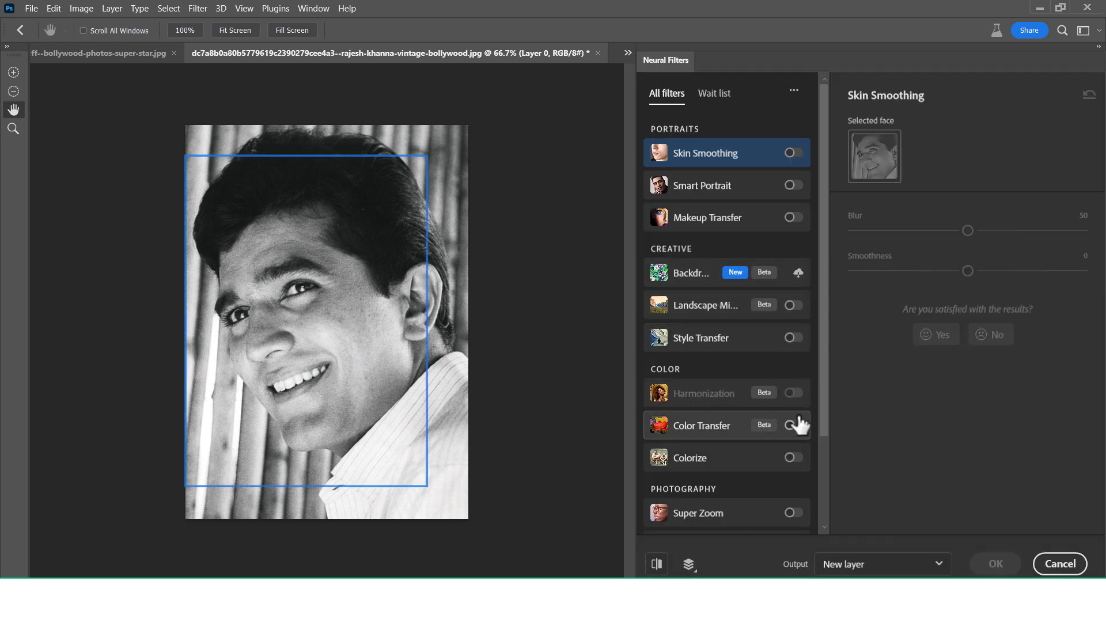
{"action": "left_click", "coordinate": [794, 457]}
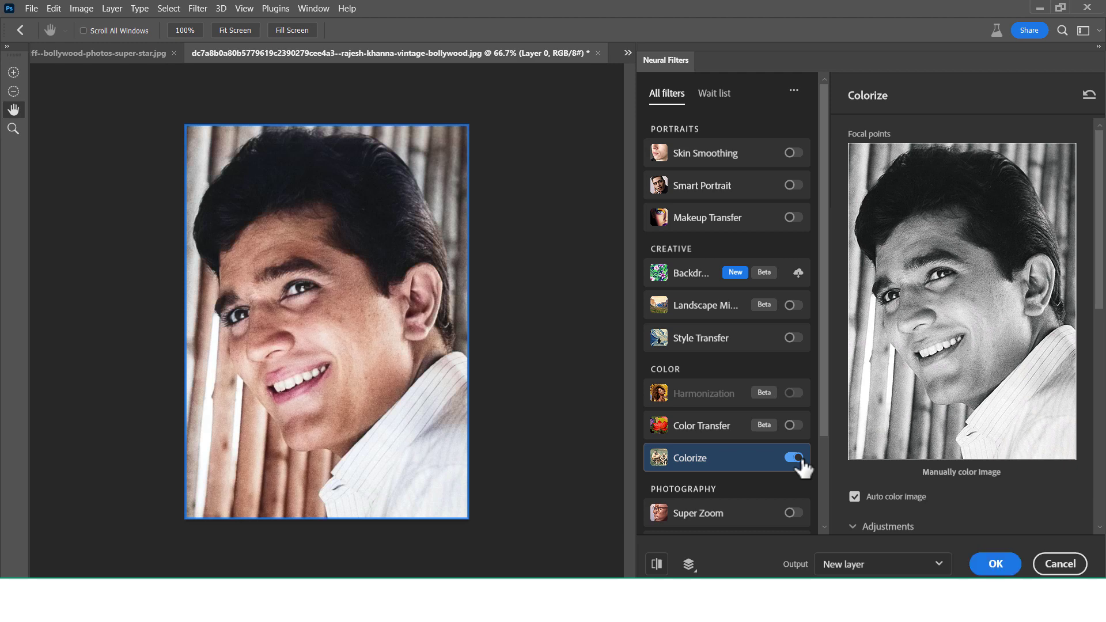
{"action": "left_click", "coordinate": [992, 569]}
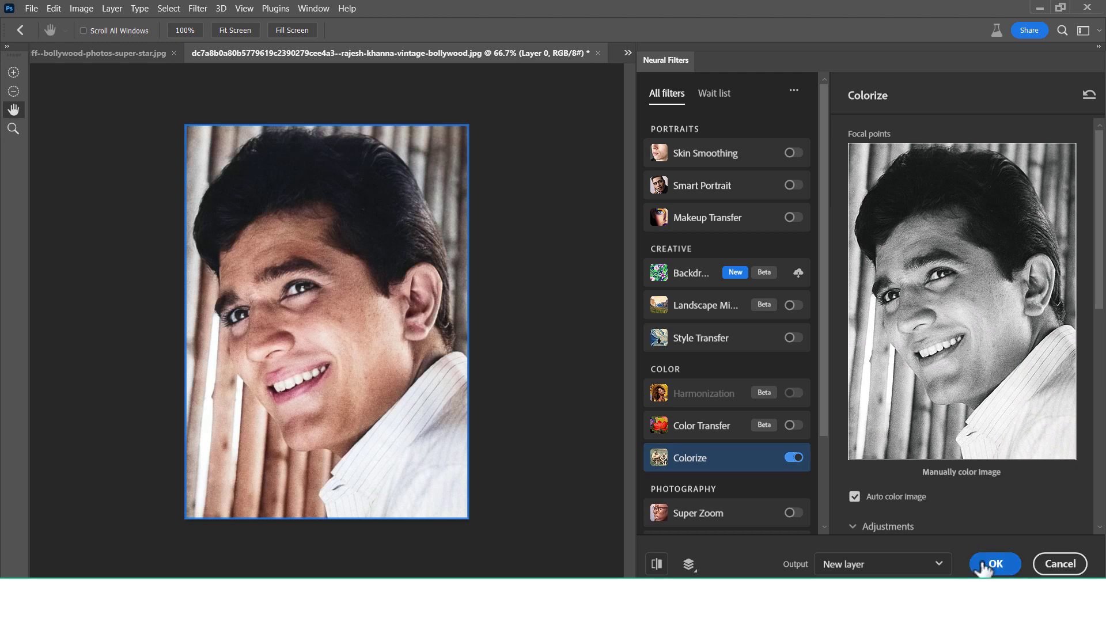
{"action": "left_click_drag", "start_coordinate": [820, 285], "coordinate": [826, 403]}
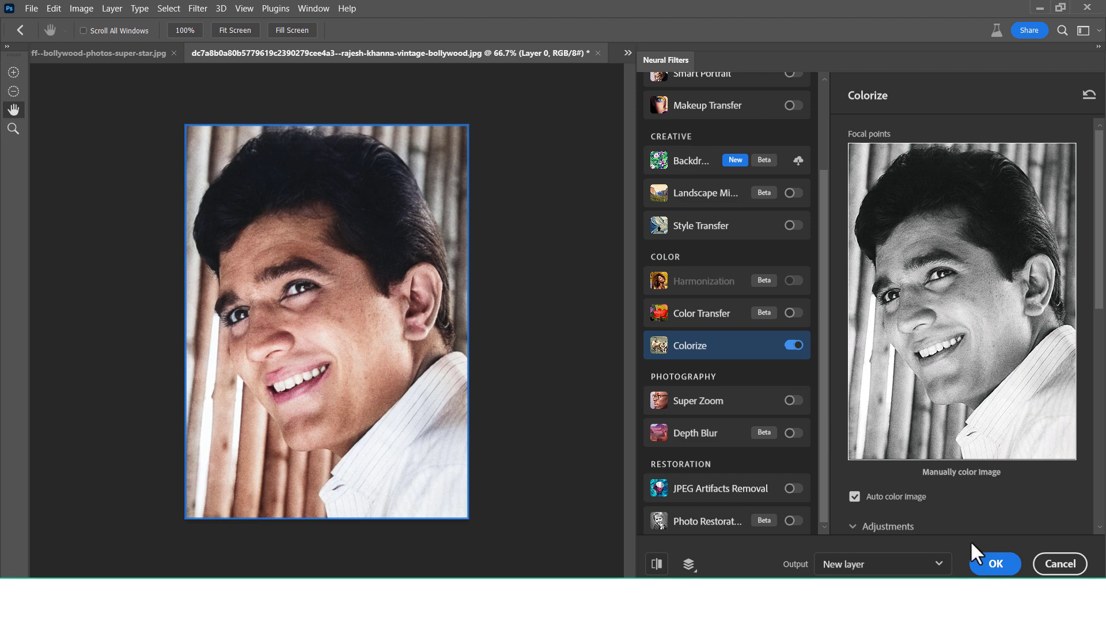
{"action": "left_click", "coordinate": [988, 561]}
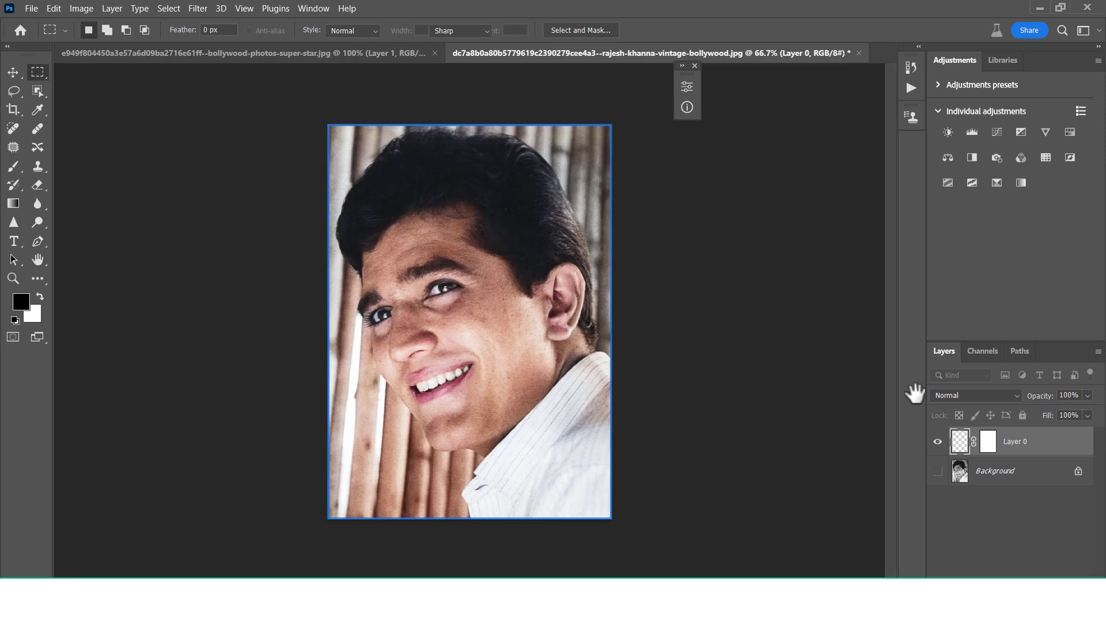
{"action": "left_click", "coordinate": [937, 442]}
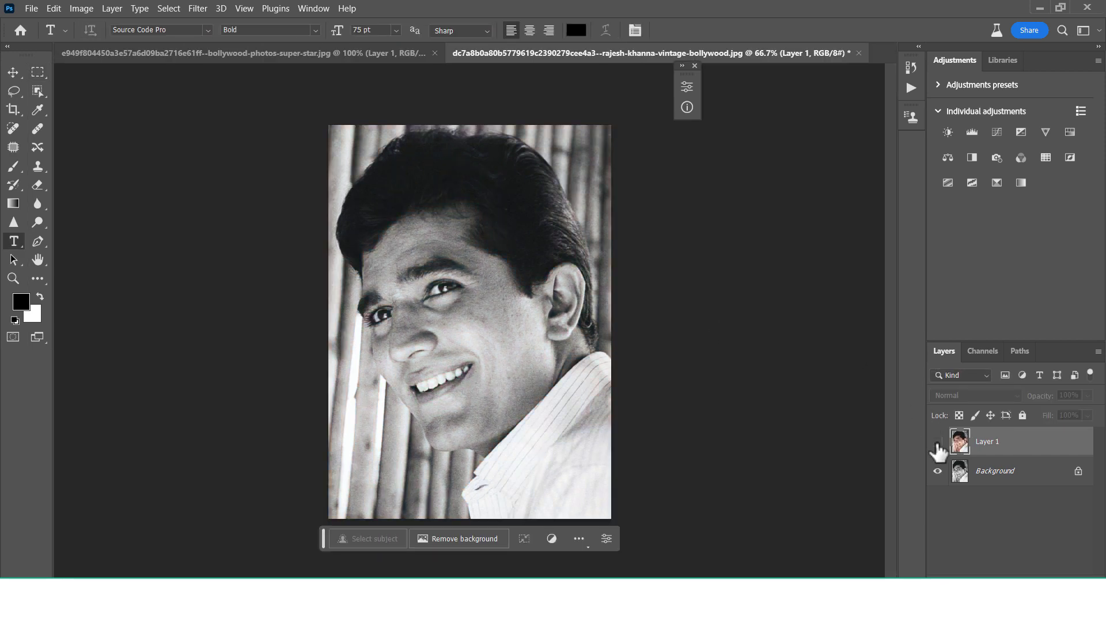